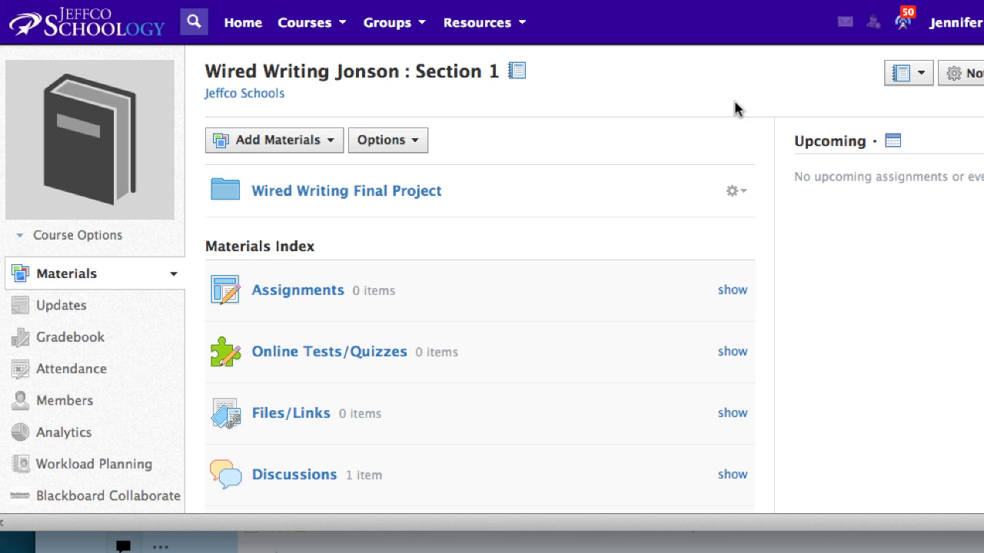
Open the Wired Writing Final Project folder from the course Materials list.
{"action": "left_click", "coordinate": [379, 198]}
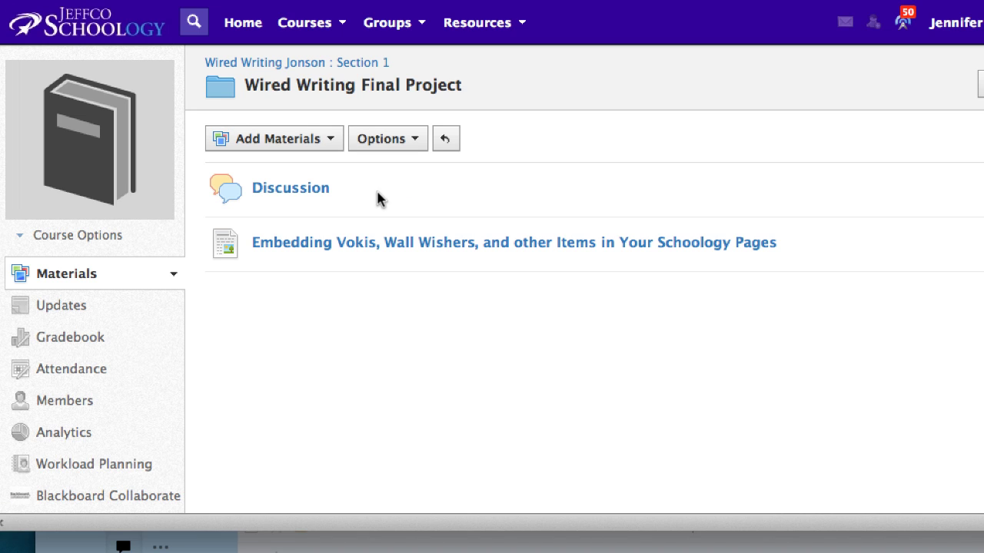
Add a new page titled 'Welcome Message' with the body text 'Type text'.
{"action": "left_click", "coordinate": [327, 146]}
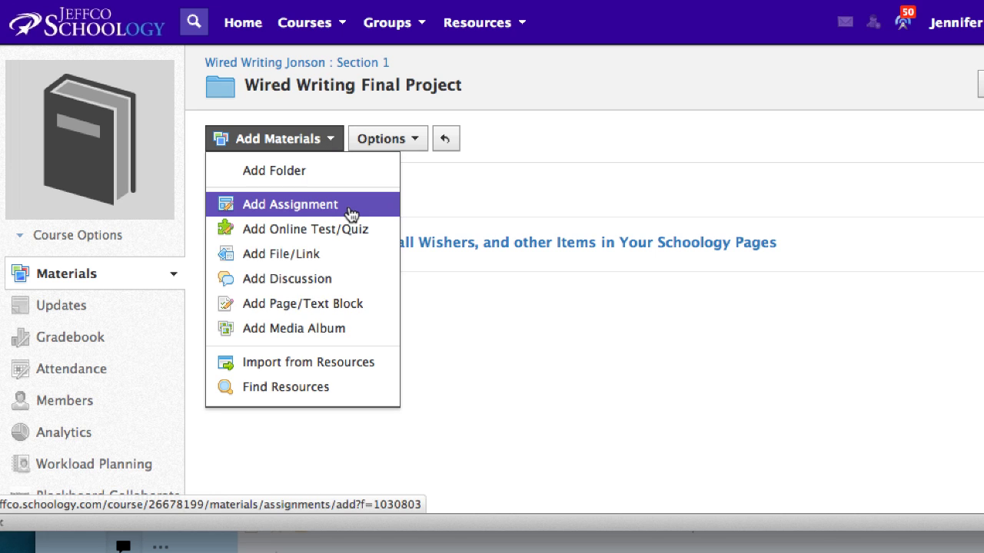
{"action": "left_click", "coordinate": [351, 303]}
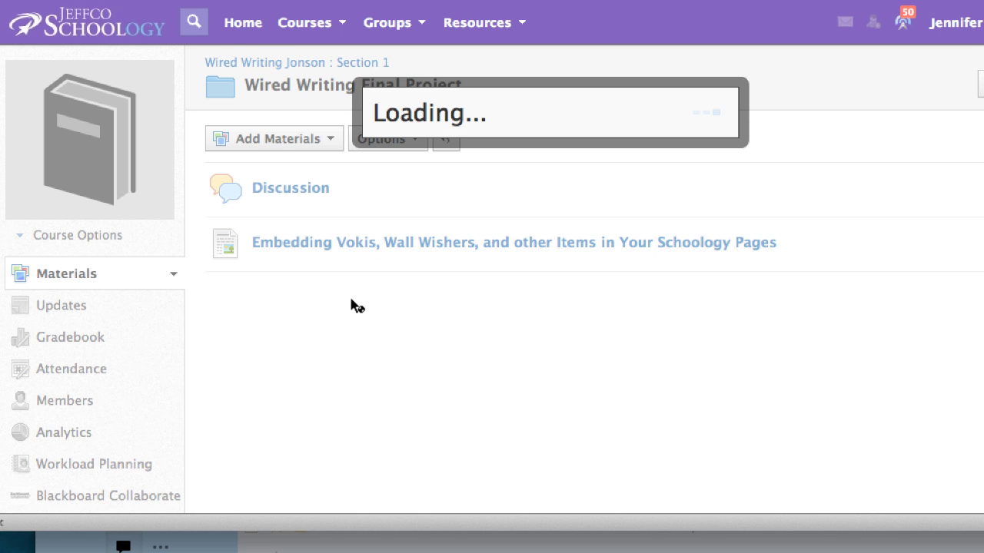
{"action": "type", "text": "Welcome Message"}
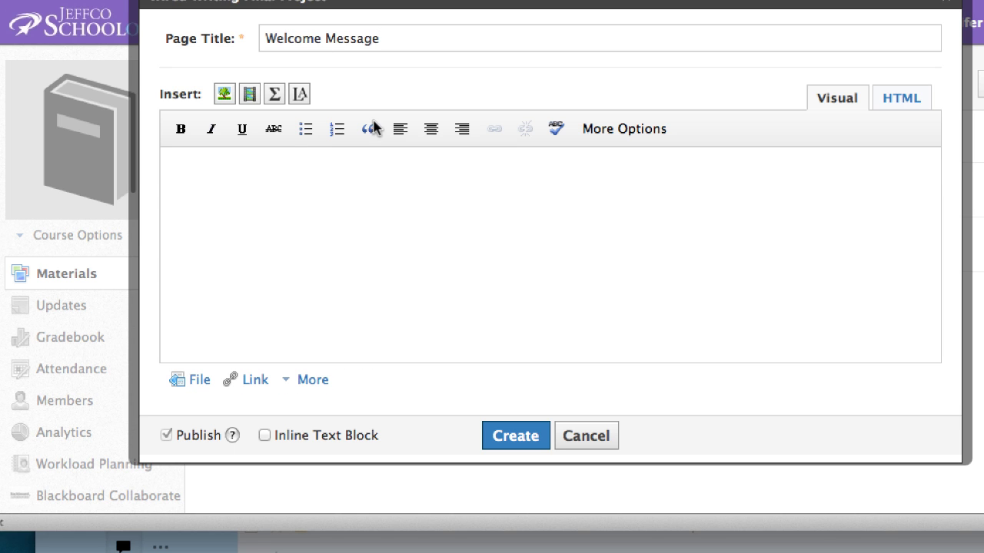
{"action": "left_click", "coordinate": [408, 211]}
{"action": "left_click", "coordinate": [320, 383]}
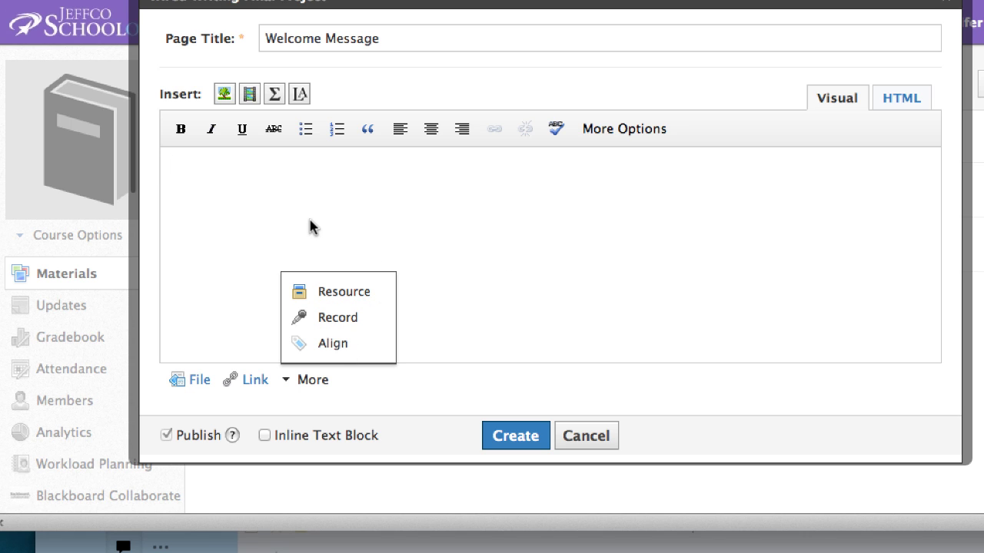
{"action": "left_click", "coordinate": [309, 379]}
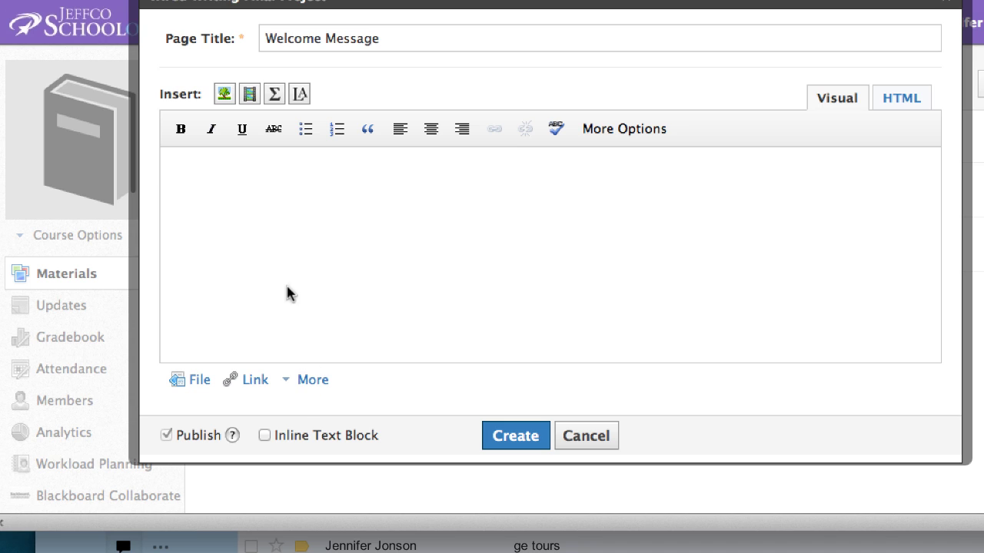
{"action": "left_click", "coordinate": [246, 207]}
{"action": "type", "text": "Type text"}
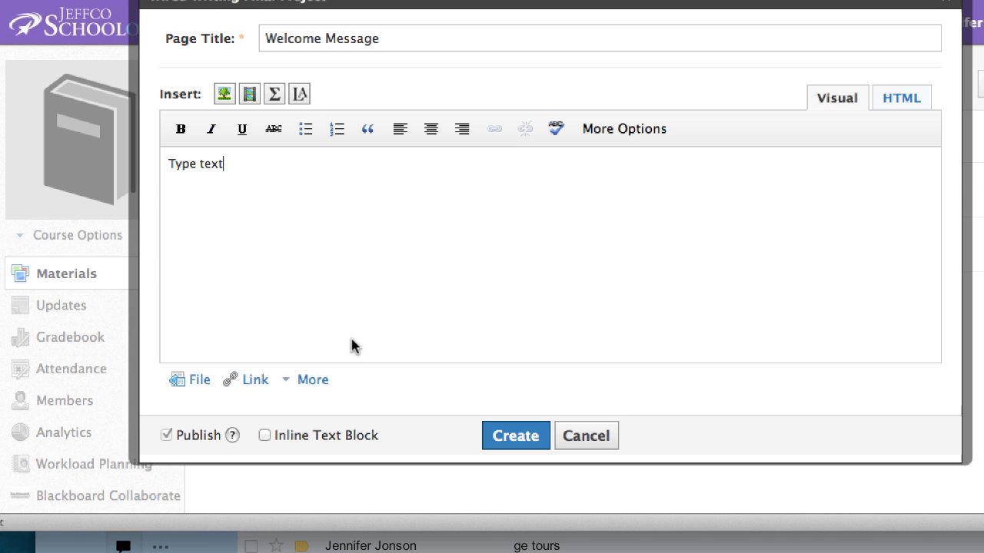
Attach an 18-second audio-only recording to the Welcome Message page draft.
{"action": "left_click", "coordinate": [315, 382]}
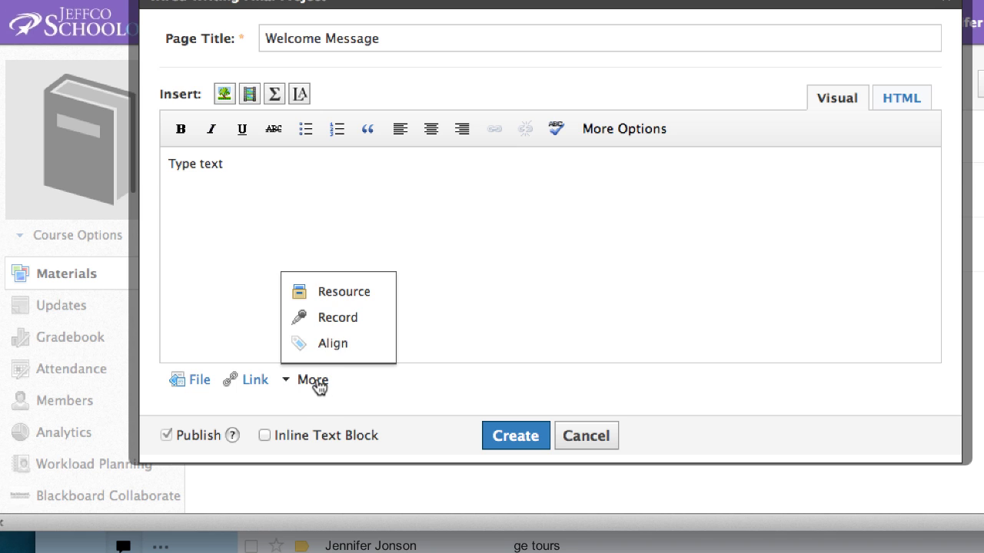
{"action": "left_click", "coordinate": [335, 321]}
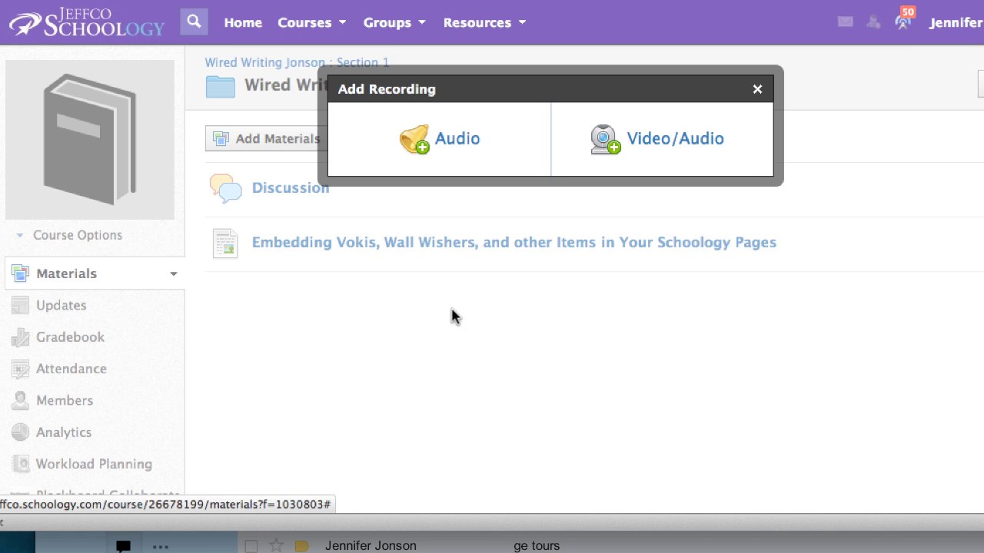
{"action": "left_click", "coordinate": [455, 145]}
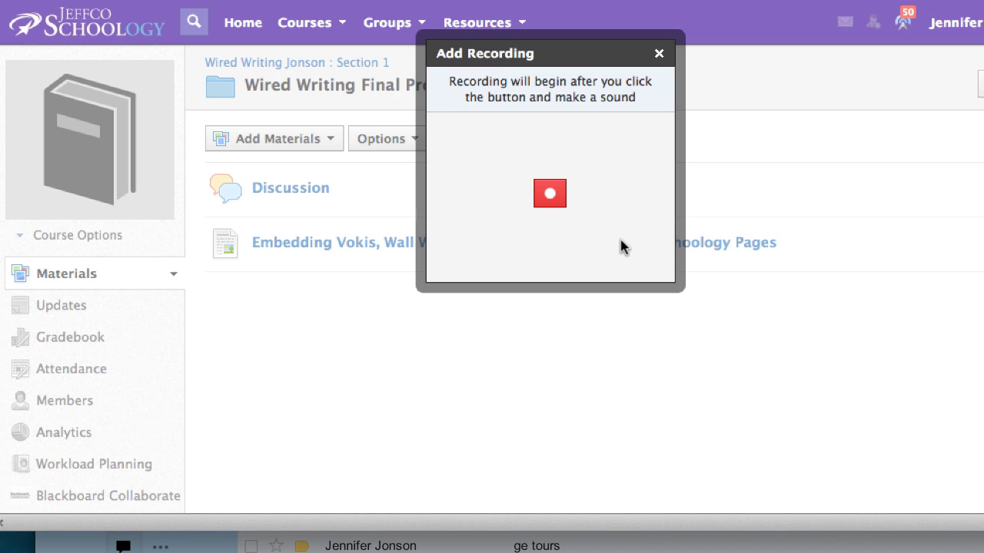
{"action": "left_click", "coordinate": [547, 196]}
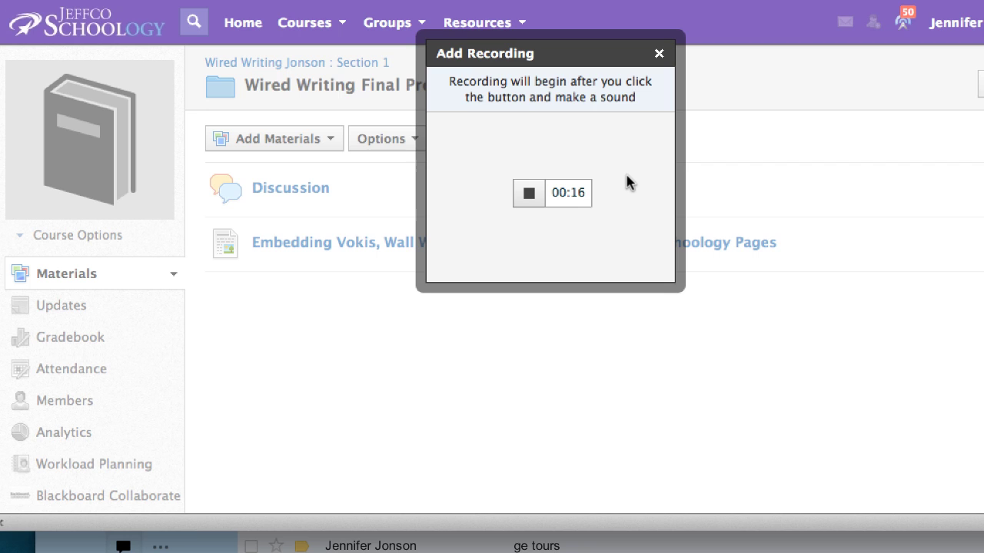
{"action": "left_click", "coordinate": [530, 198]}
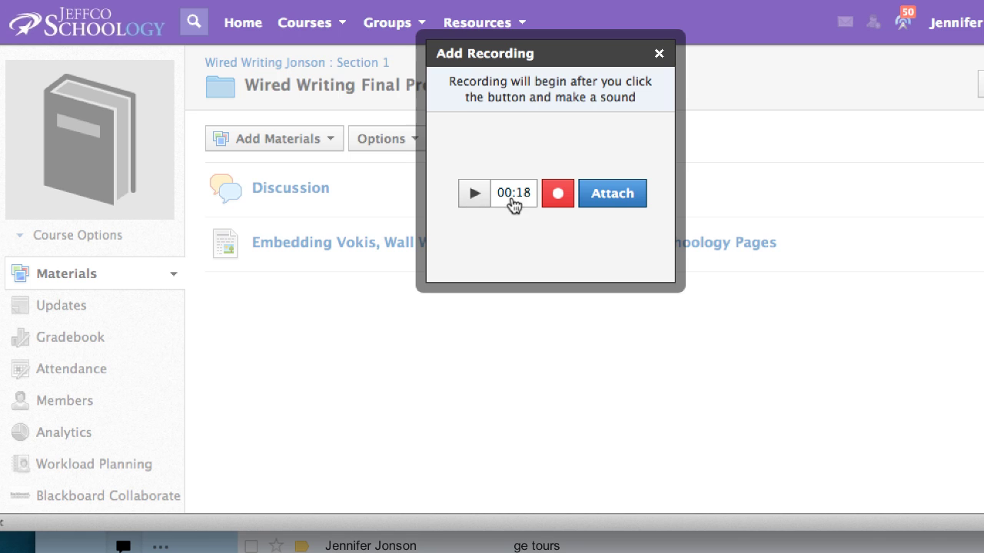
{"action": "left_click", "coordinate": [608, 196]}
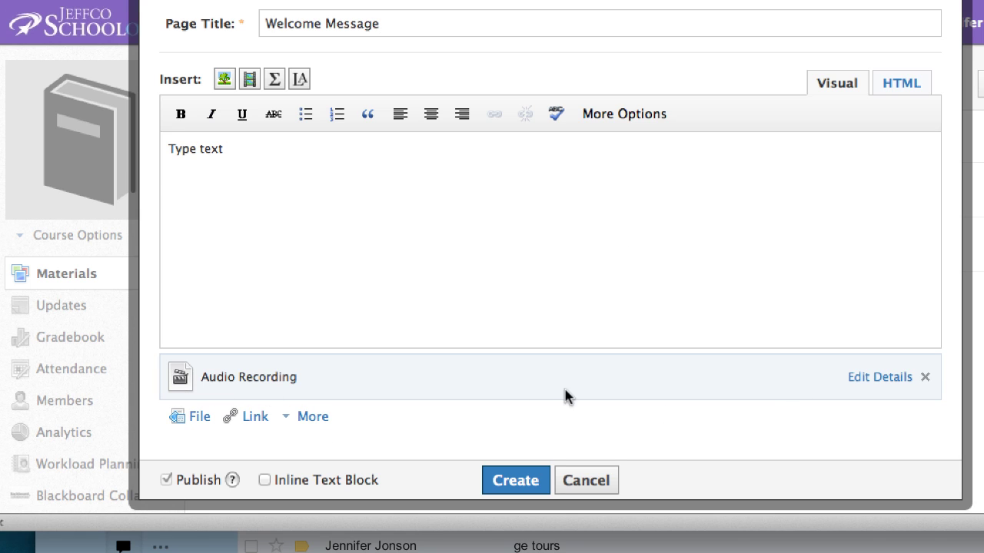
{"action": "left_click", "coordinate": [307, 419]}
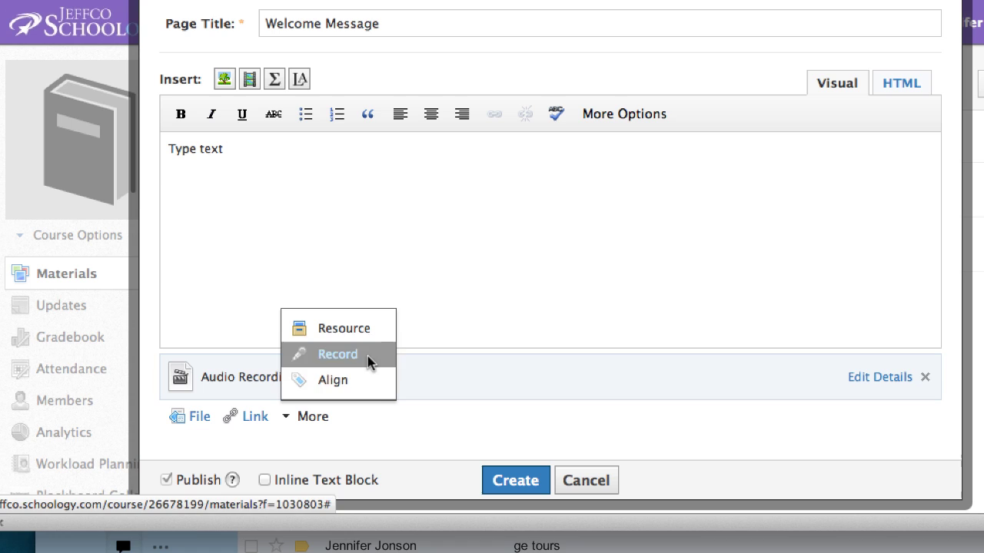
{"action": "left_click", "coordinate": [368, 356]}
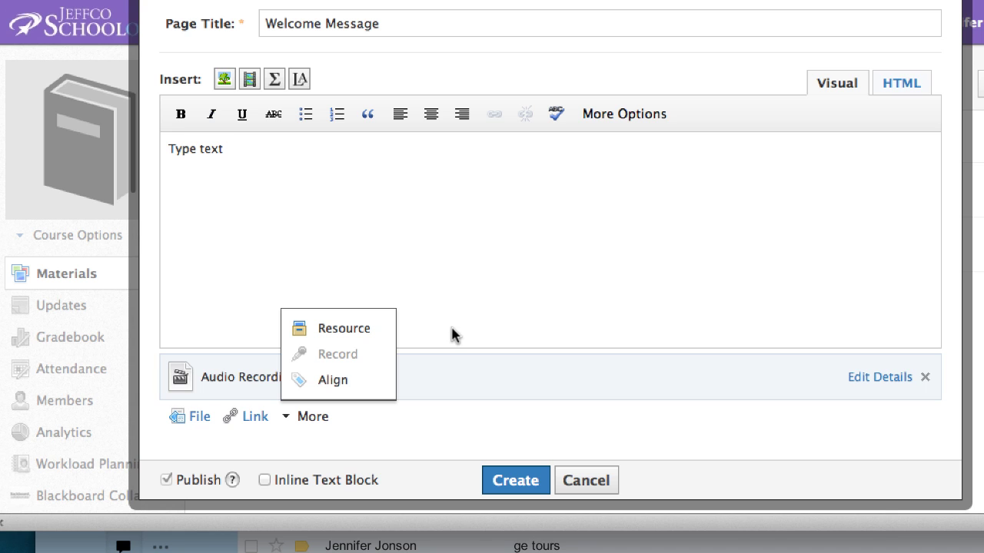
Create the Welcome Message page, then reopen it from the folder to view its audio.
{"action": "left_click", "coordinate": [515, 481]}
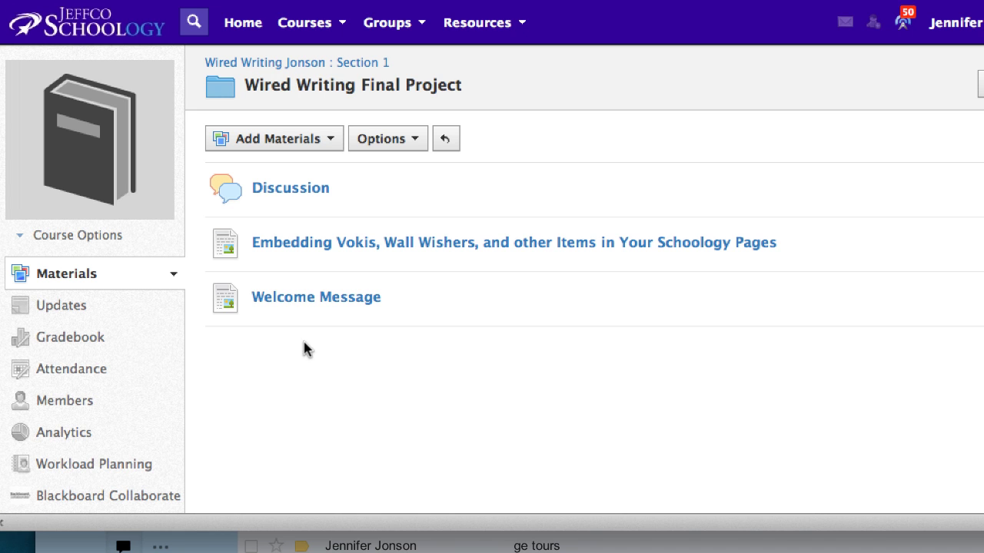
{"action": "left_click", "coordinate": [338, 298]}
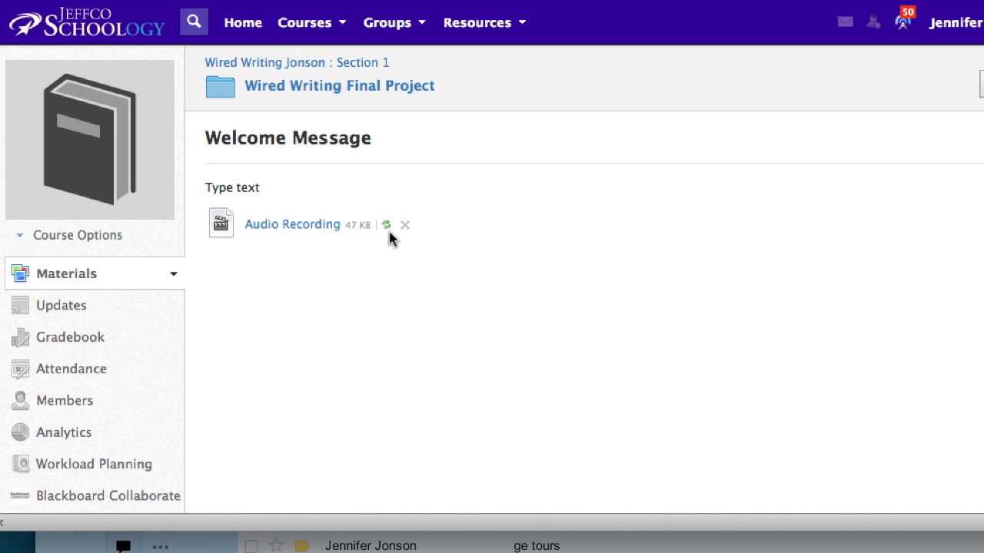
{"action": "mouse_move", "coordinate": [388, 229]}
Back in the folder, add a page titled 'Video Message' with body text 'Type some text'.
{"action": "left_click", "coordinate": [338, 89]}
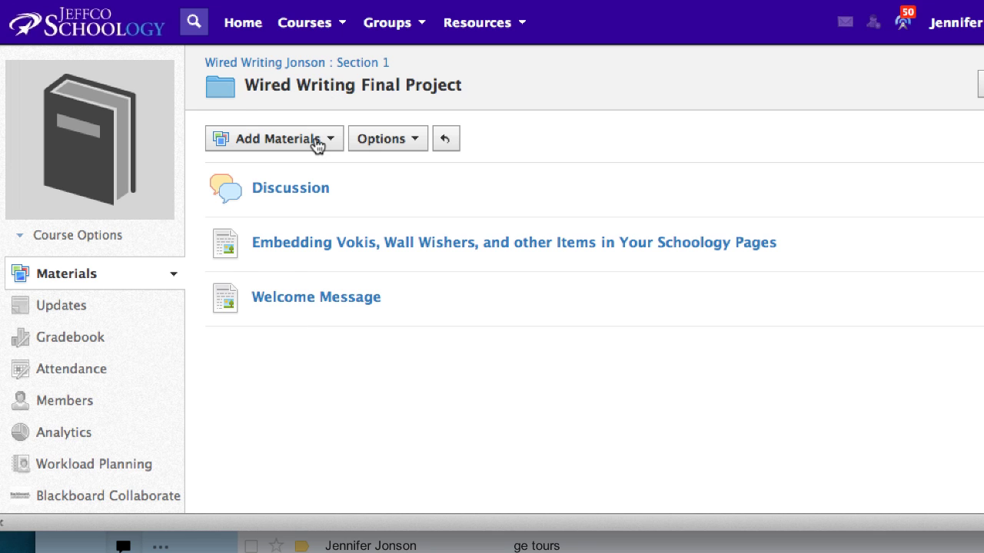
{"action": "left_click", "coordinate": [316, 141]}
{"action": "left_click", "coordinate": [317, 308]}
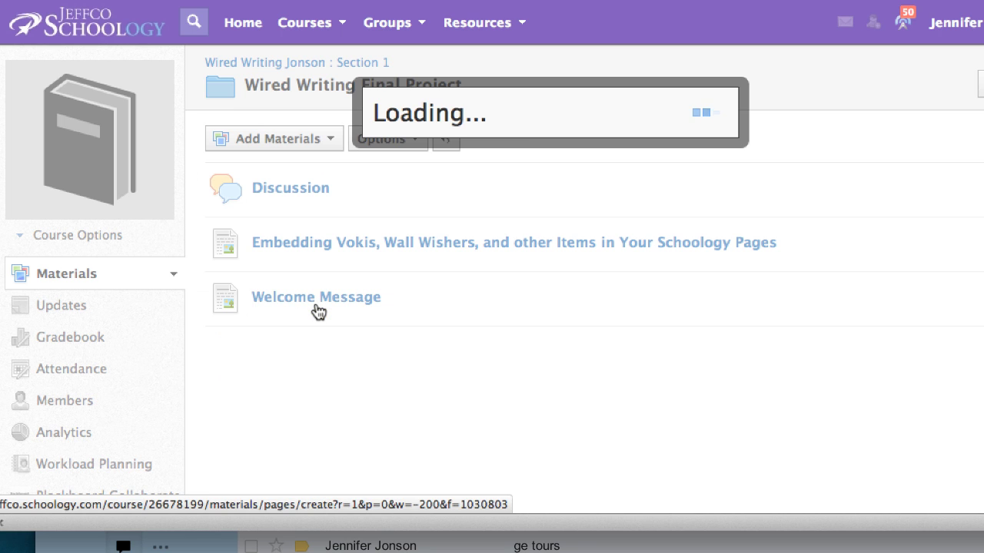
{"action": "left_click", "coordinate": [349, 38]}
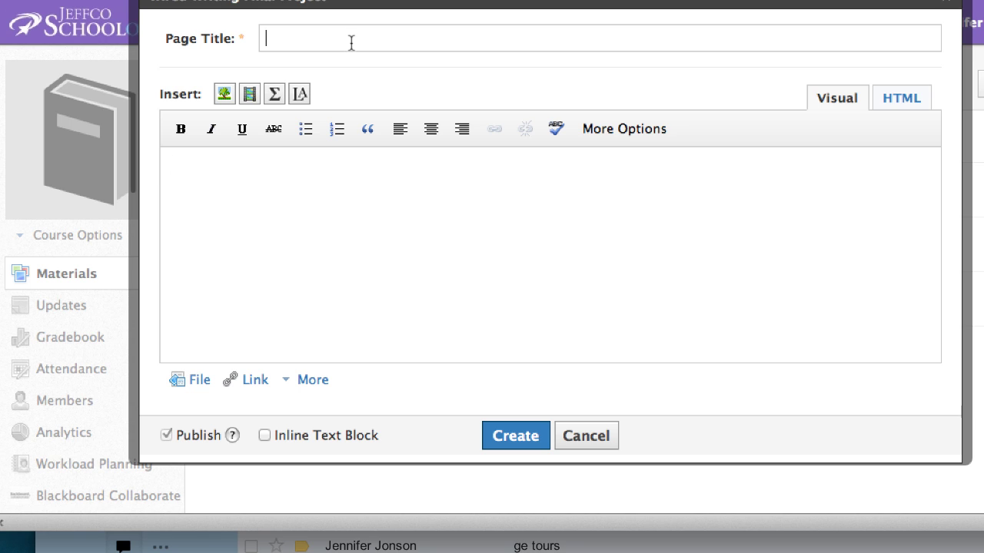
{"action": "type", "text": "Video Message"}
{"action": "left_click", "coordinate": [355, 203]}
{"action": "type", "text": "T"}
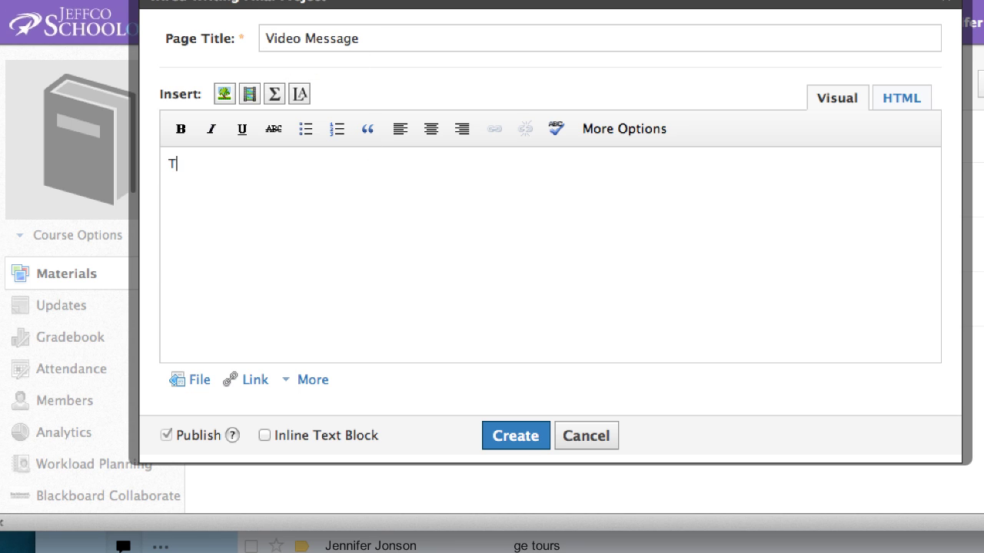
{"action": "type", "text": "ype some text"}
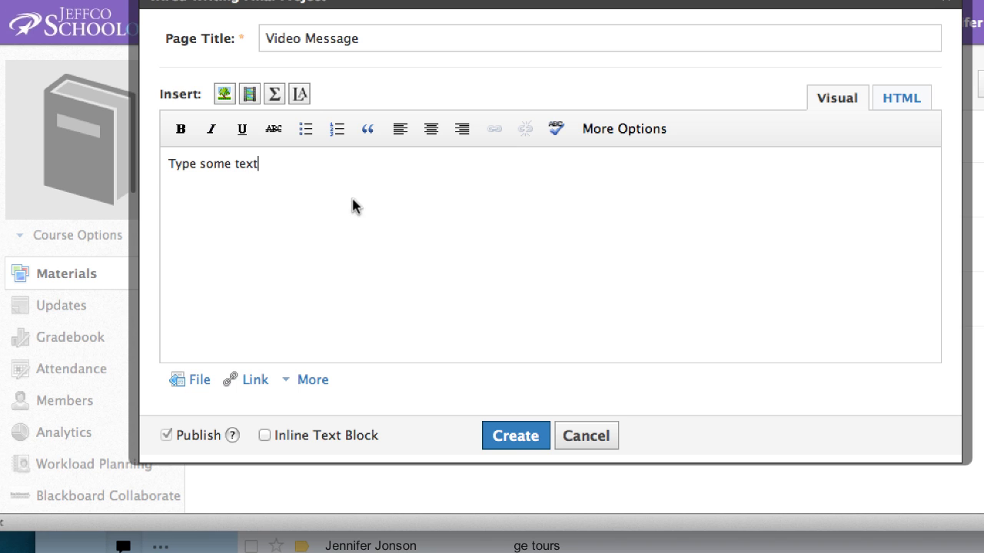
{"action": "left_click", "coordinate": [315, 380]}
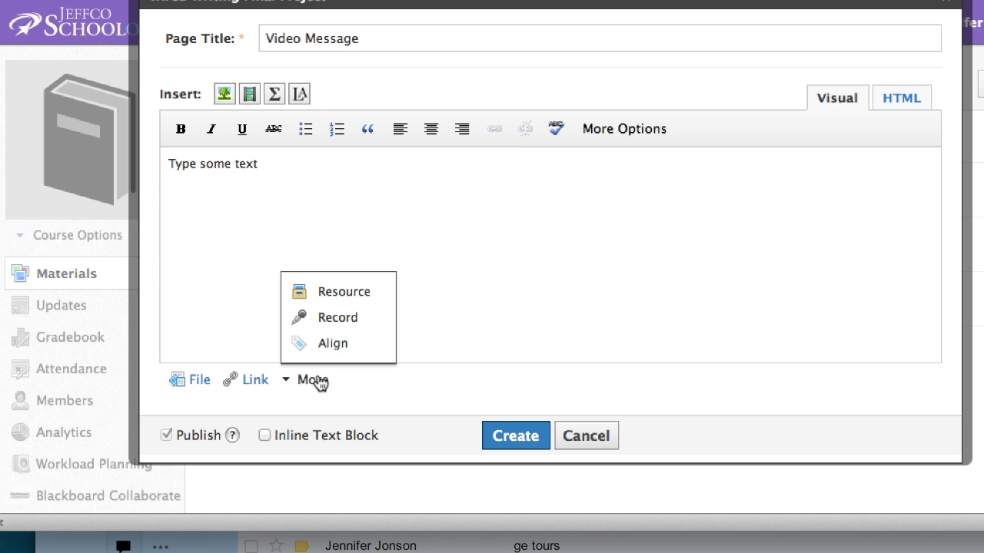
Attach a 7-second webcam video-with-audio recording to the Video Message page draft.
{"action": "left_click", "coordinate": [344, 319]}
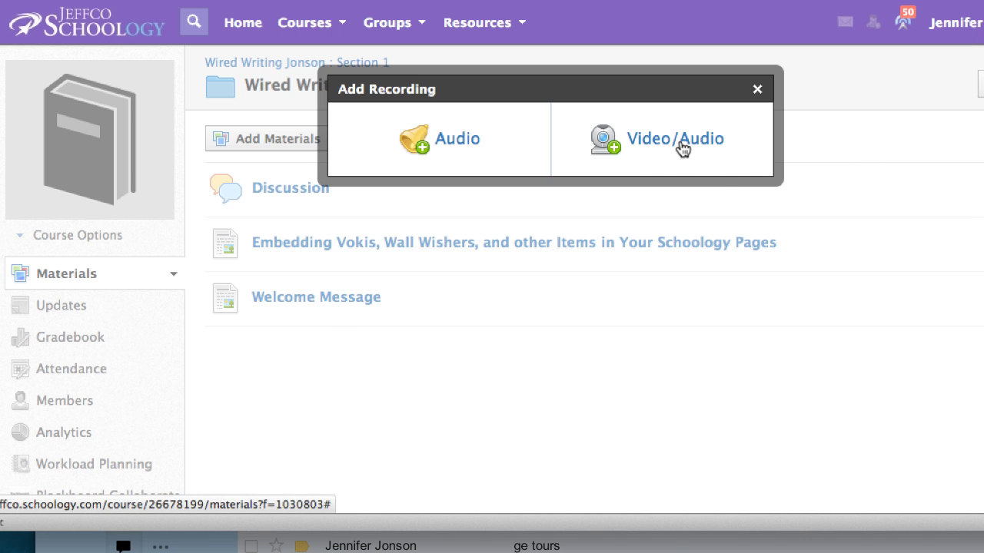
{"action": "left_click", "coordinate": [681, 142]}
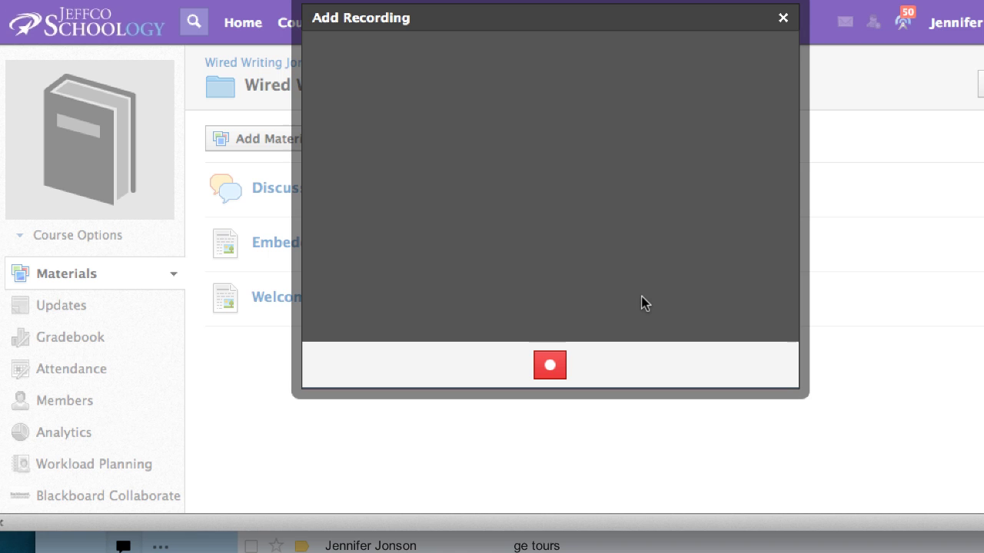
{"action": "left_click", "coordinate": [549, 368]}
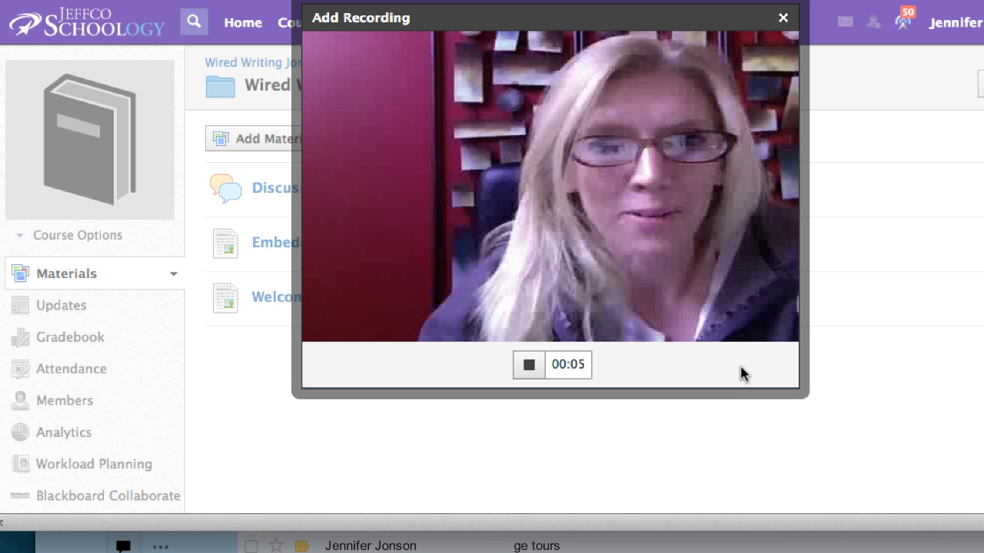
{"action": "left_click", "coordinate": [528, 369]}
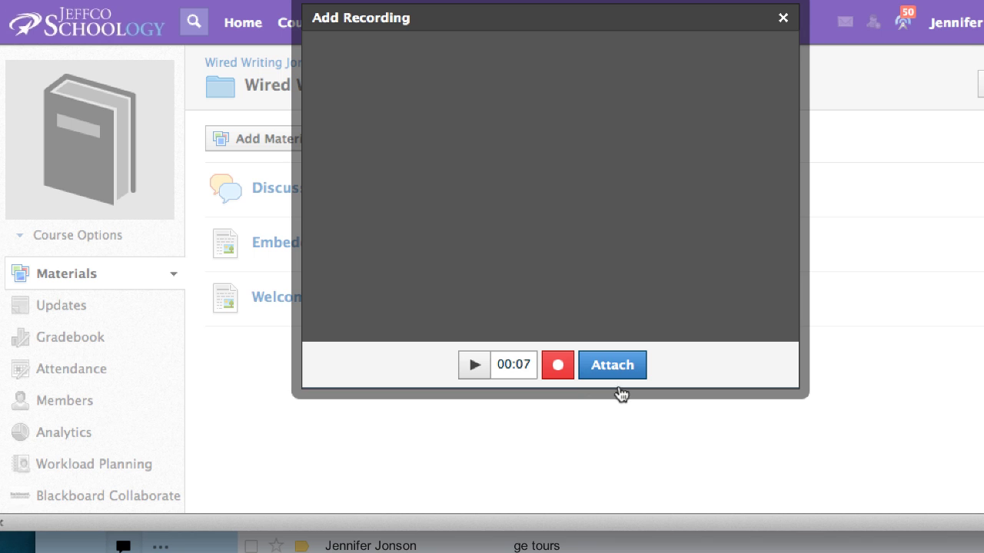
{"action": "left_click", "coordinate": [620, 369]}
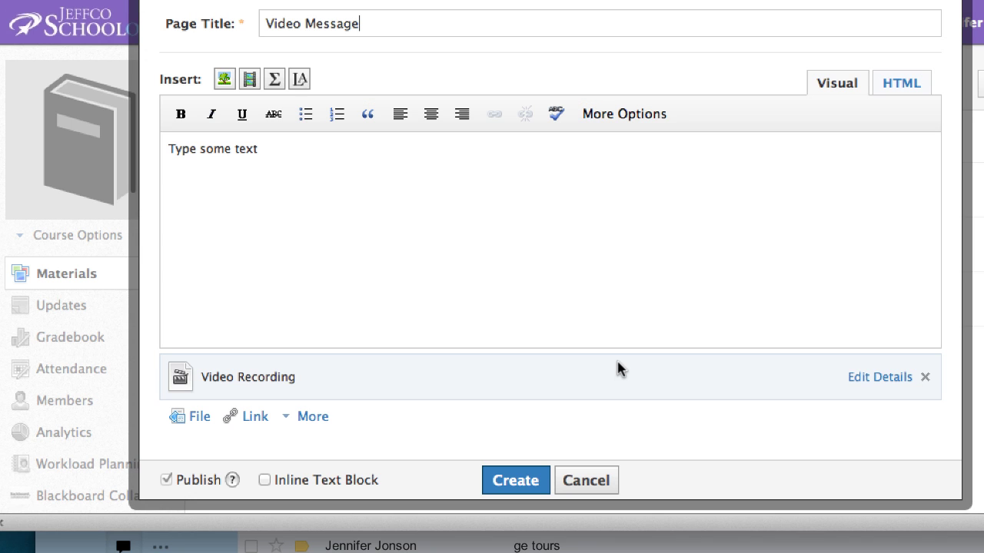
Create the Video Message page in the Wired Writing Final Project folder.
{"action": "left_click", "coordinate": [522, 480]}
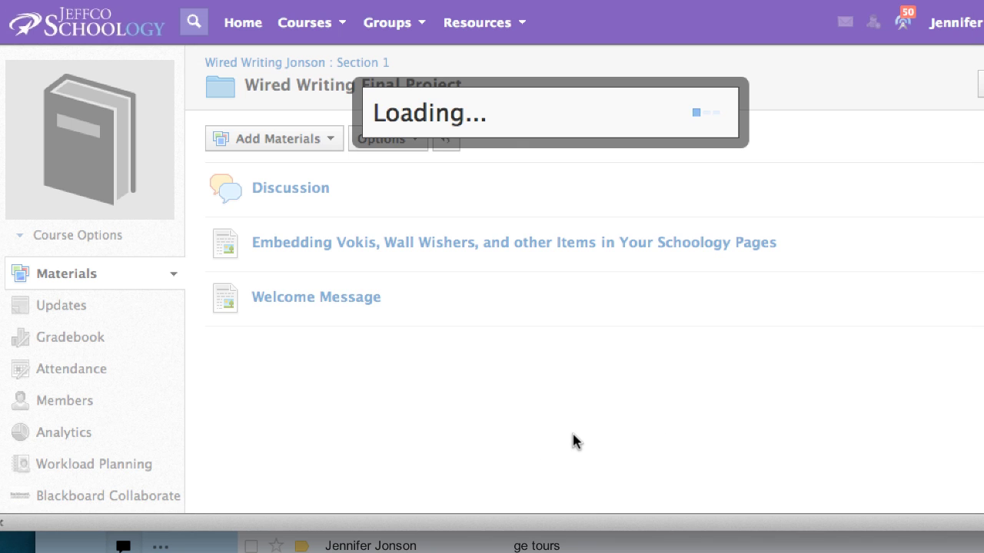